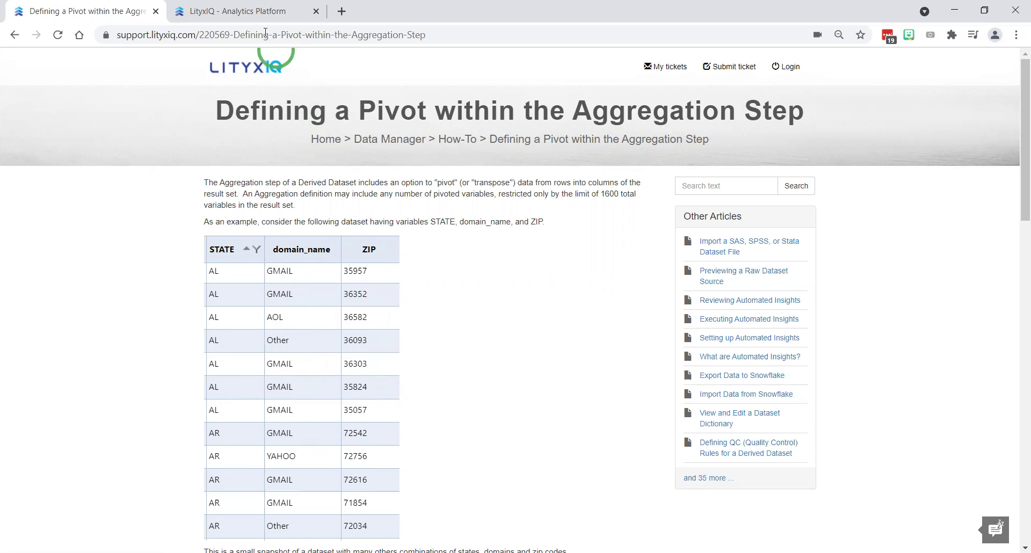
- Switch to the LityxIQ platform and browse the data of the raw Example dataset, closing the preview when finished
{"action": "left_click", "coordinate": [254, 18]}
{"action": "left_click", "coordinate": [382, 131]}
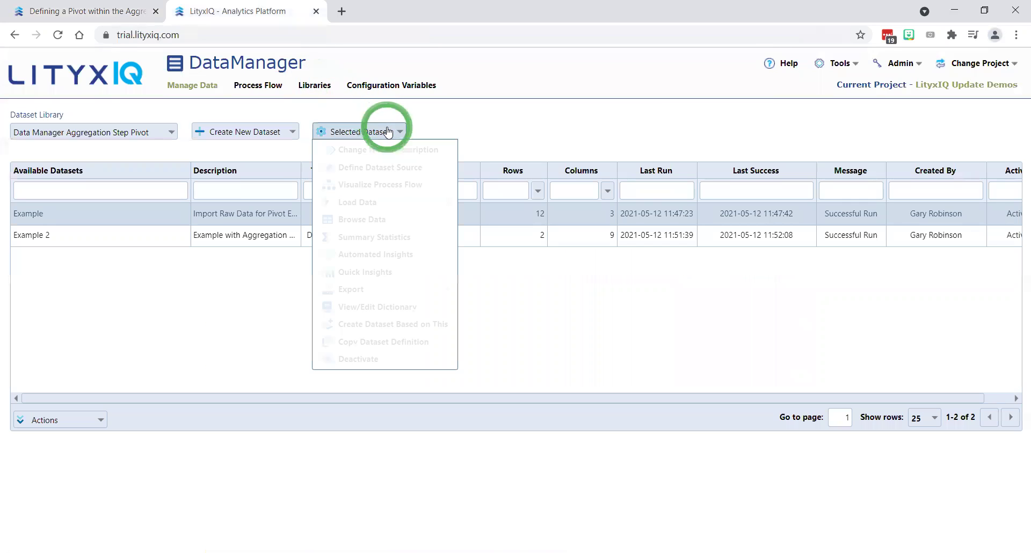
{"action": "left_click", "coordinate": [370, 220]}
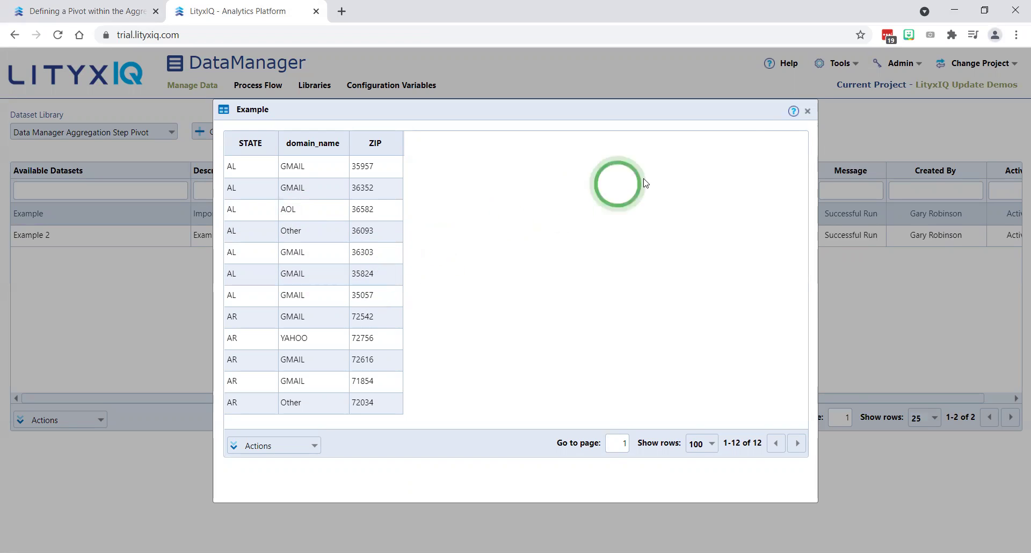
{"action": "left_click", "coordinate": [807, 113]}
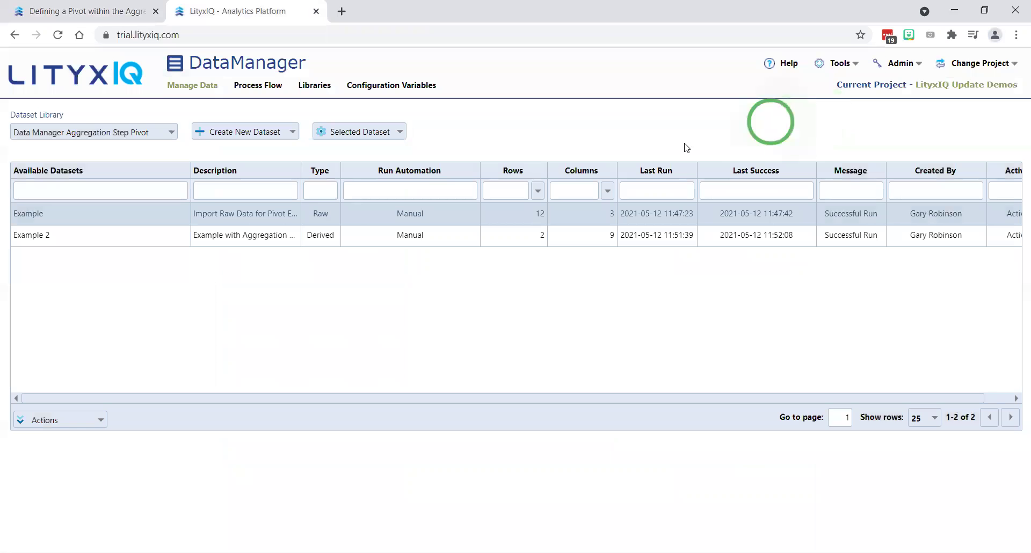
- Browse the data of the derived Example 2 dataset across its pivoted domain columns, and close the preview
{"action": "left_click", "coordinate": [275, 234]}
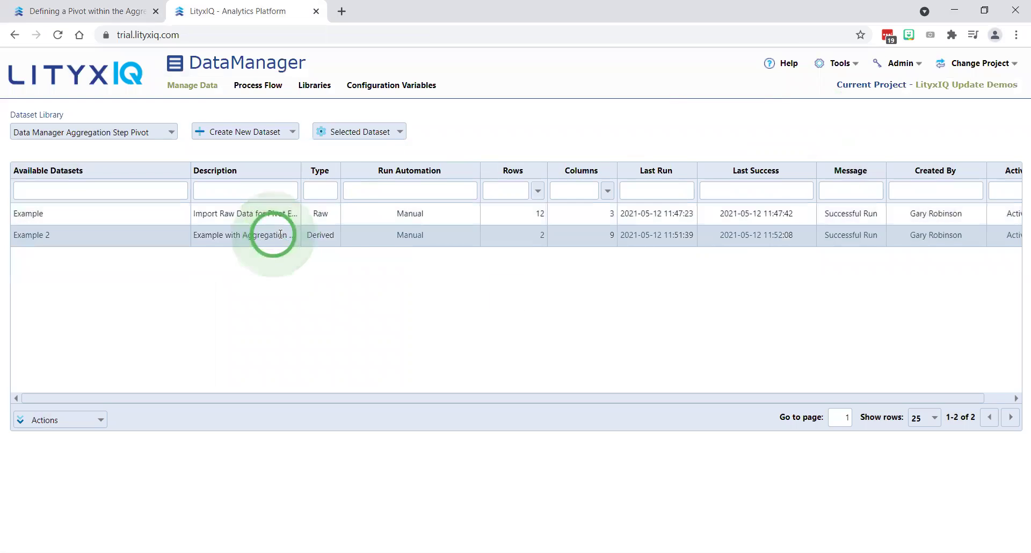
{"action": "left_click", "coordinate": [399, 132]}
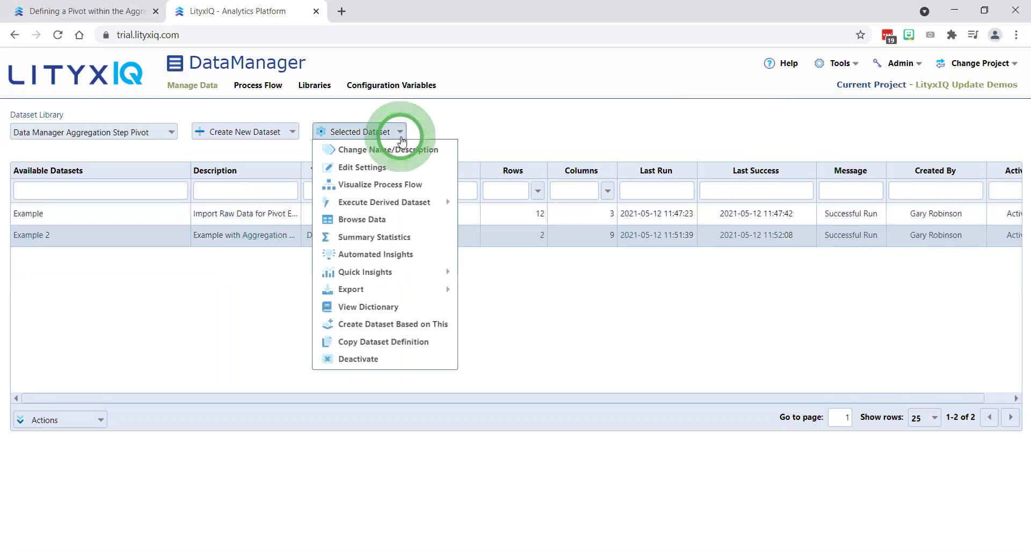
{"action": "left_click", "coordinate": [357, 219]}
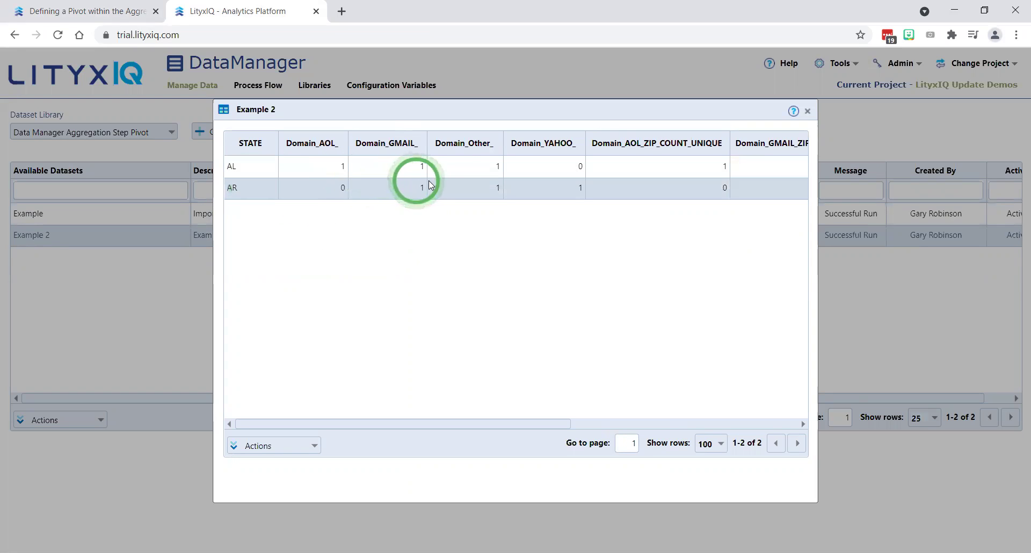
{"action": "left_click_drag", "start_coordinate": [504, 421], "coordinate": [698, 393]}
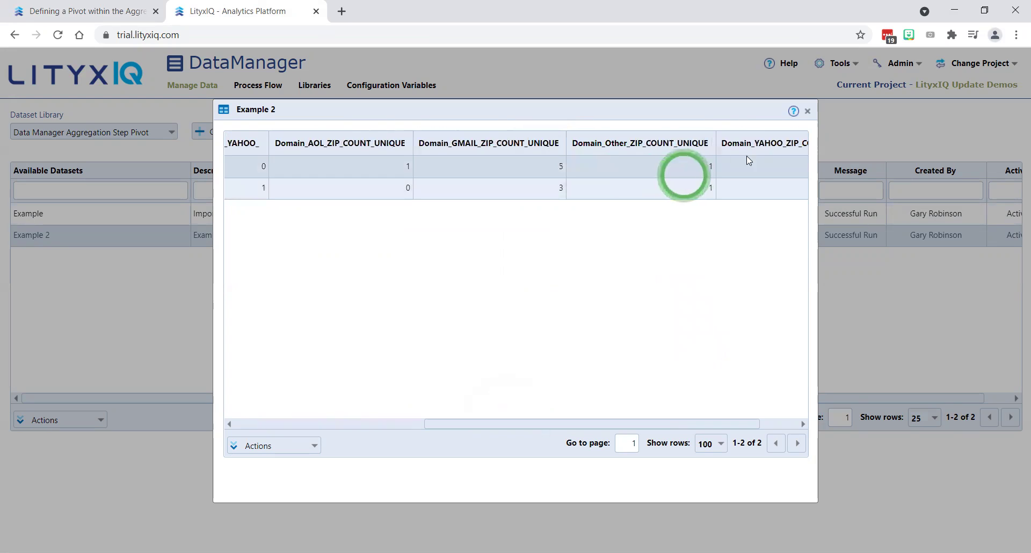
{"action": "left_click", "coordinate": [808, 113]}
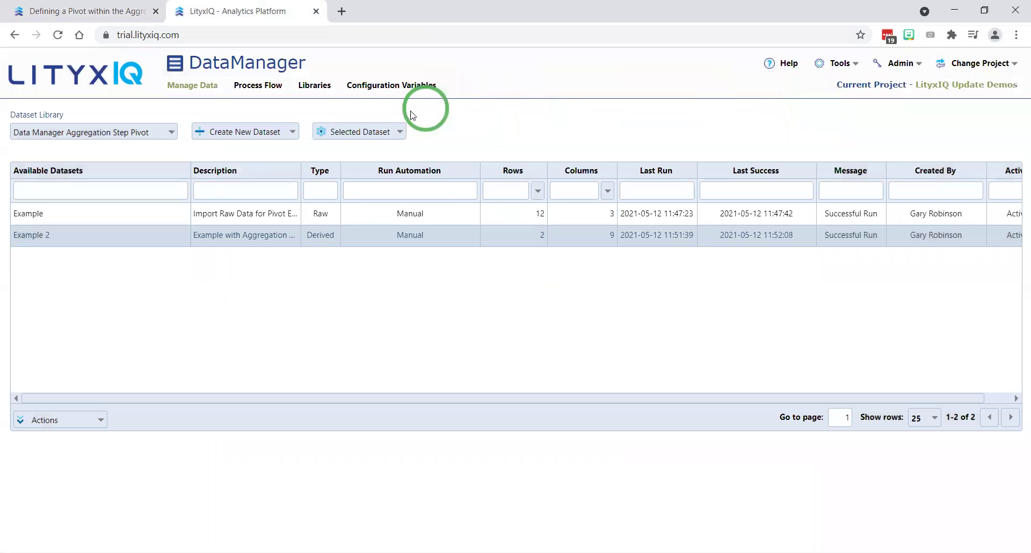
- Open the settings of Example 2 and define an aggregation with STATE as the partitioning variable
{"action": "left_click", "coordinate": [371, 130]}
{"action": "left_click", "coordinate": [380, 168]}
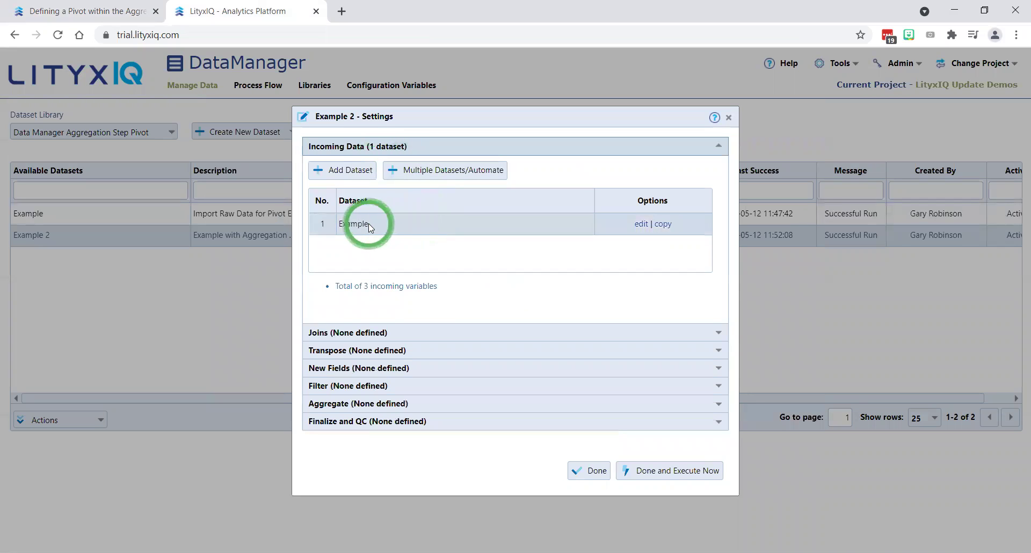
{"action": "left_click", "coordinate": [348, 405]}
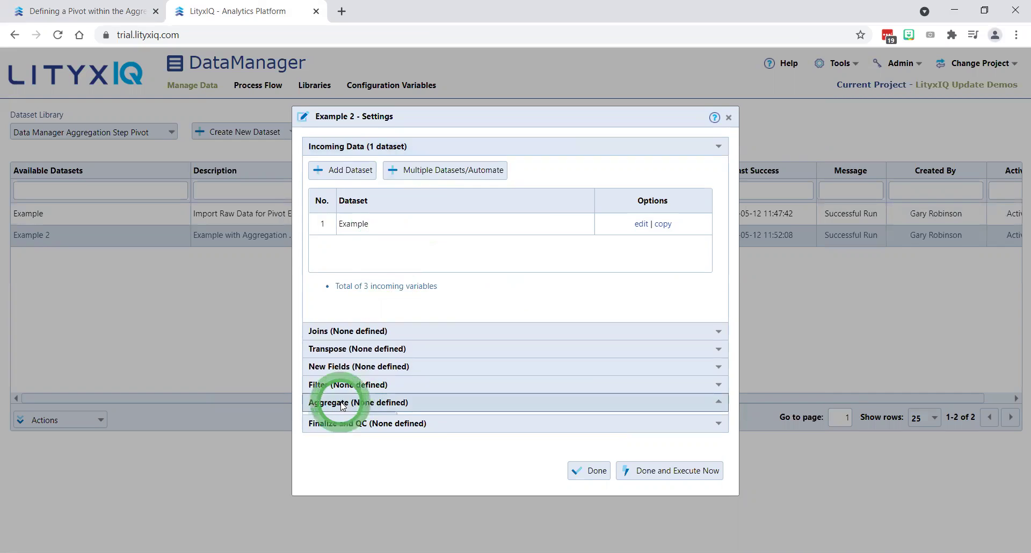
{"action": "left_click", "coordinate": [381, 259]}
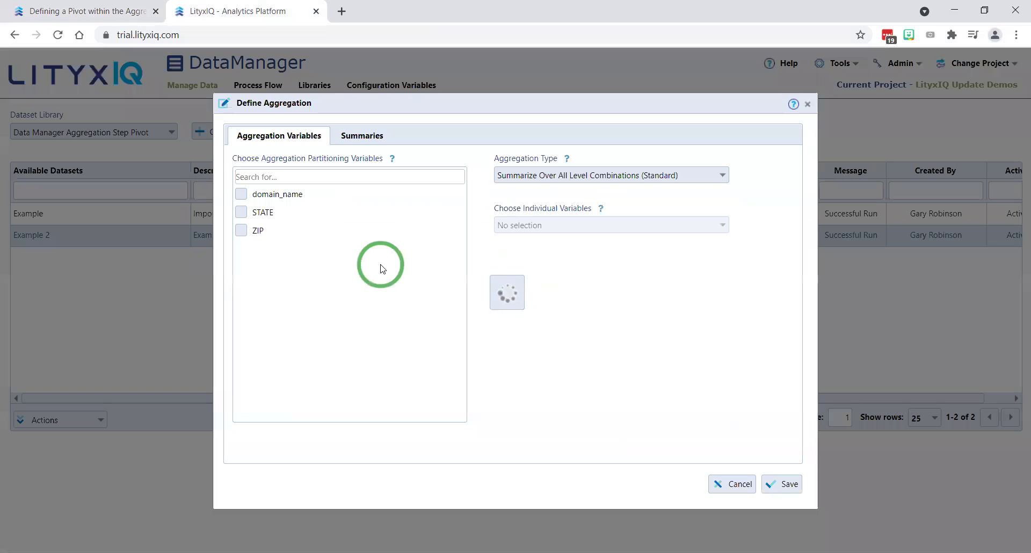
{"action": "left_click_drag", "start_coordinate": [274, 194], "coordinate": [244, 216]}
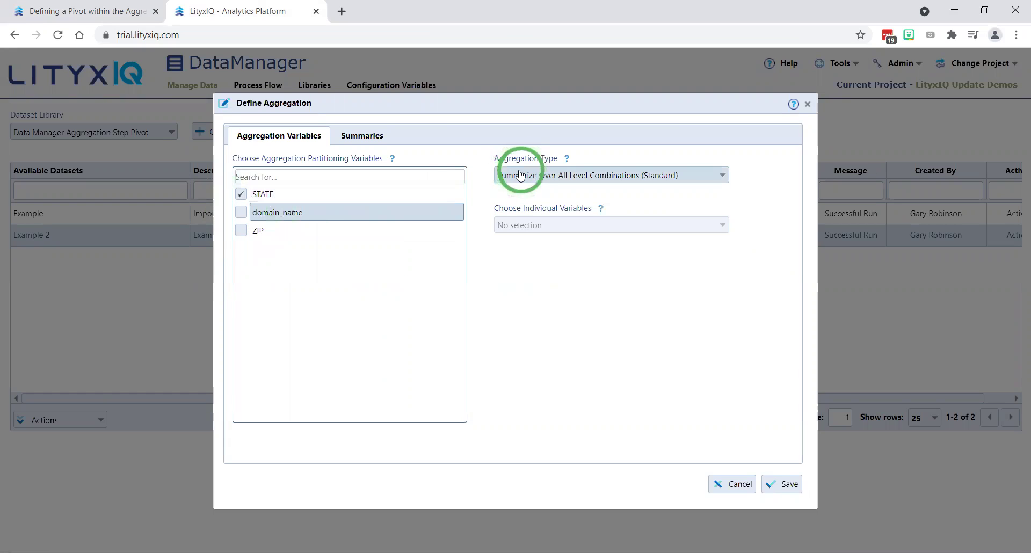
- Enable pivot variables for the aggregation summary, choosing domain_name and keeping the creation of pivot OneHot binaries on
{"action": "left_click", "coordinate": [361, 141]}
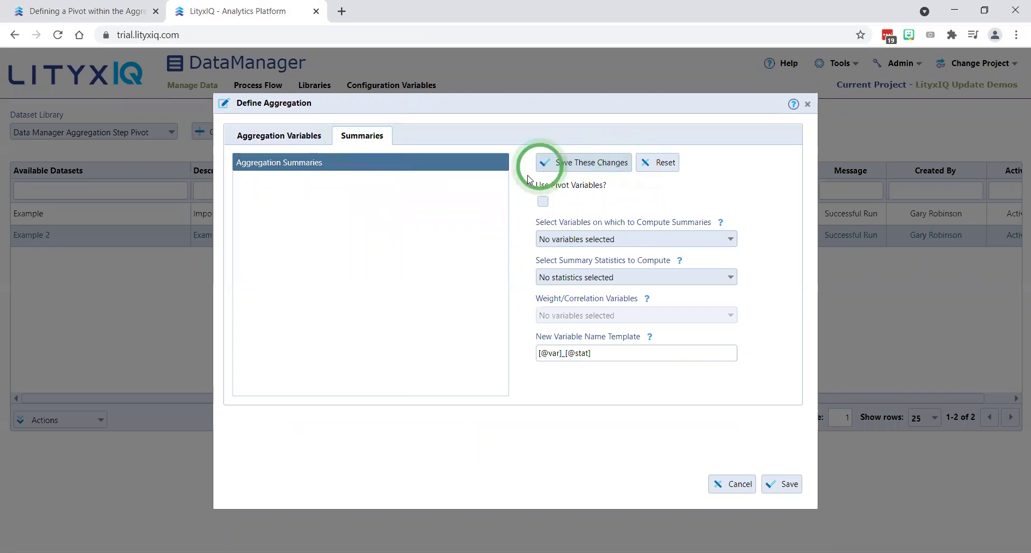
{"action": "left_click", "coordinate": [543, 202]}
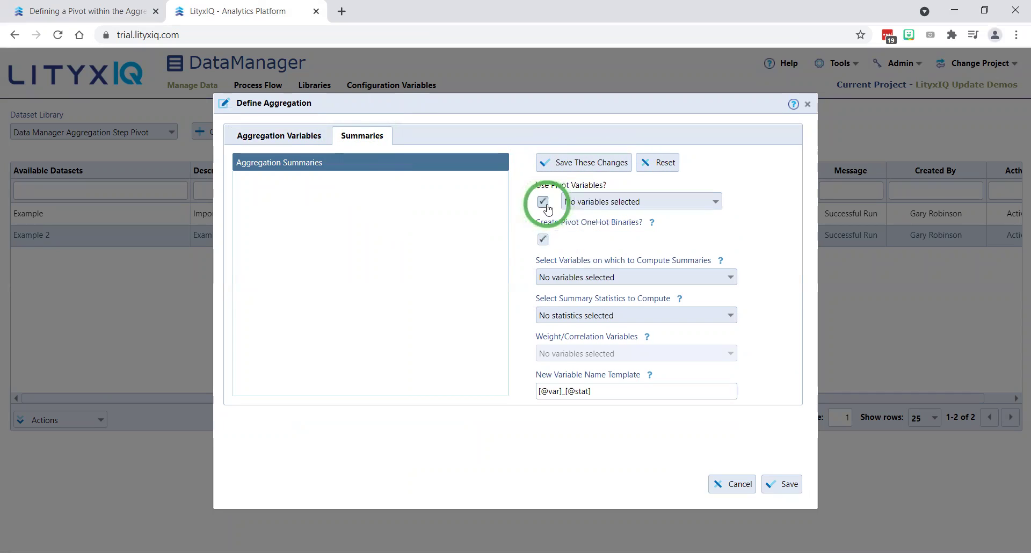
{"action": "left_click", "coordinate": [680, 203]}
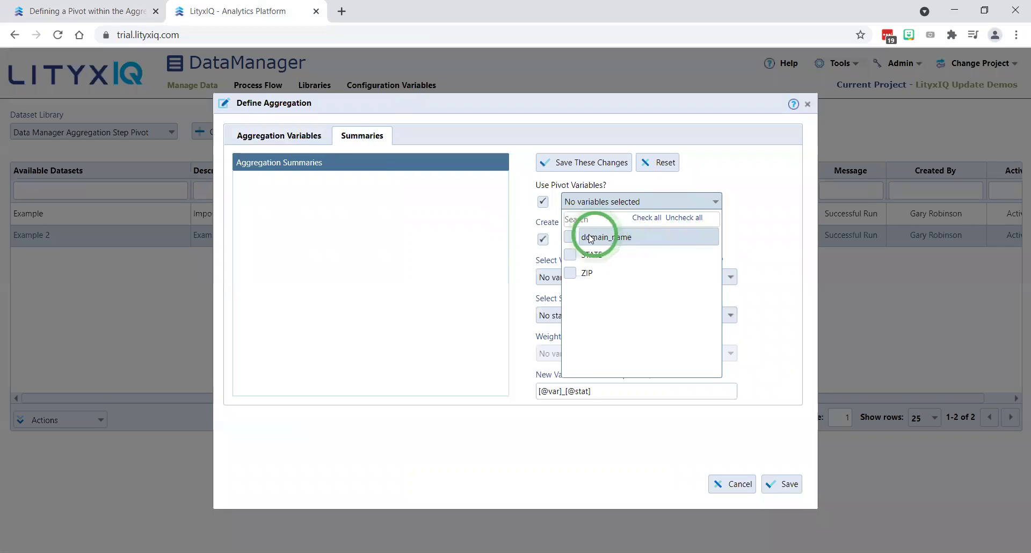
{"action": "left_click", "coordinate": [571, 238]}
{"action": "left_click", "coordinate": [741, 184]}
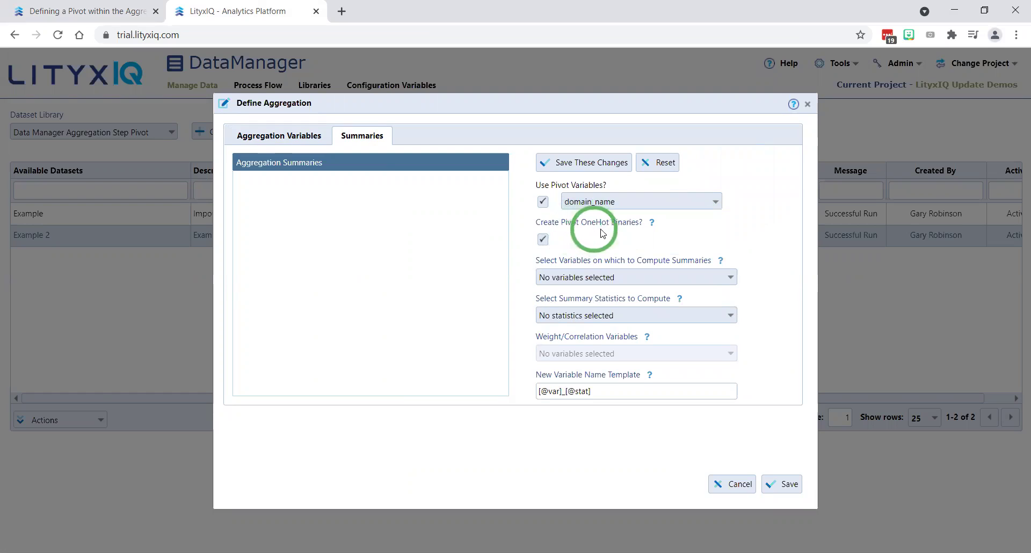
{"action": "left_click", "coordinate": [542, 238]}
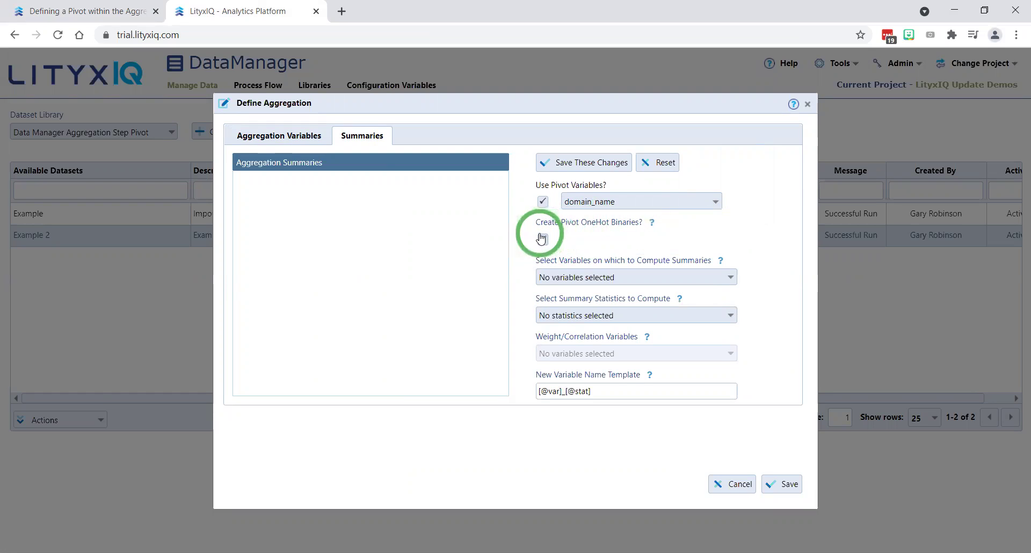
{"action": "left_click", "coordinate": [542, 238]}
- Choose ZIP as the variable to summarize and Count Unique Values as its summary statistic
{"action": "left_click", "coordinate": [611, 277]}
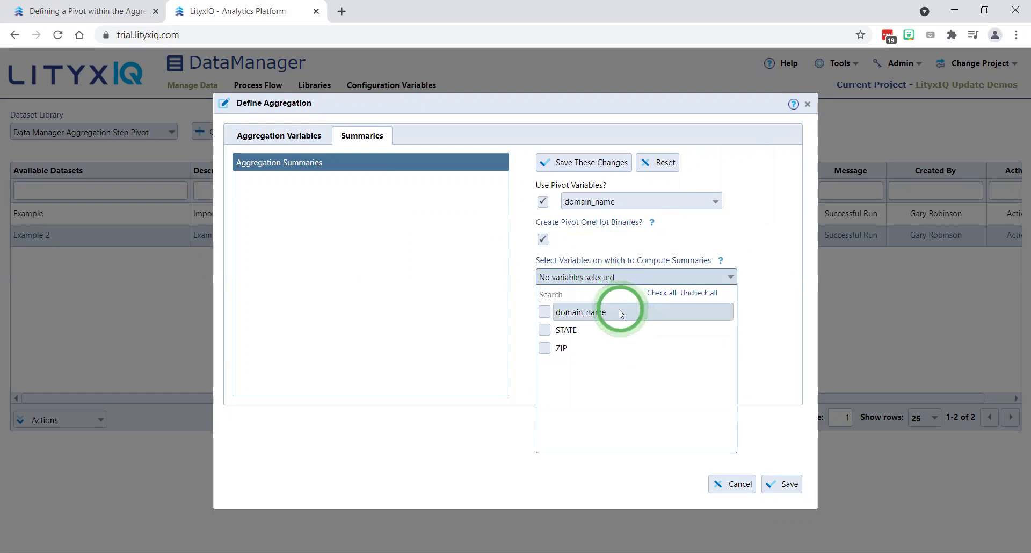
{"action": "left_click", "coordinate": [545, 348]}
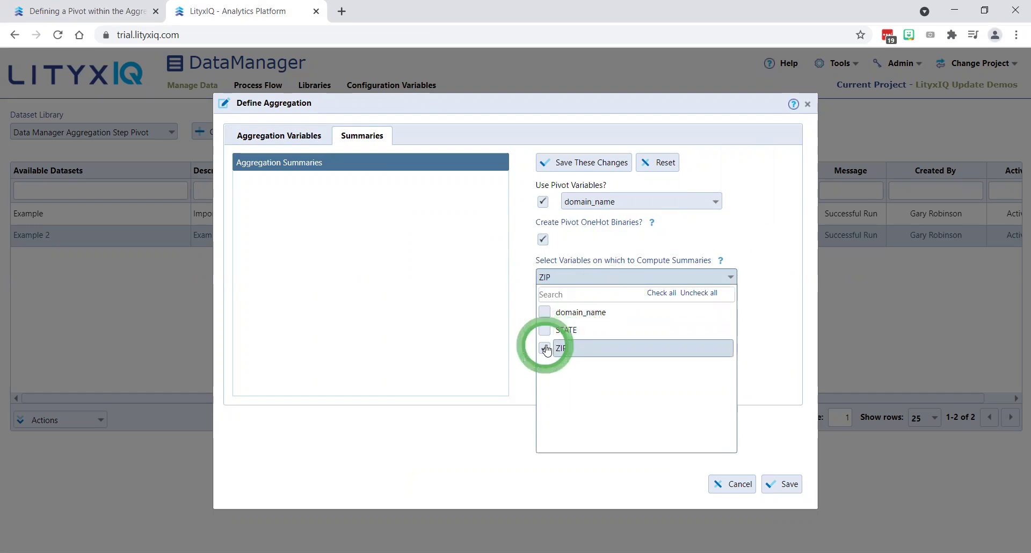
{"action": "left_click", "coordinate": [757, 239]}
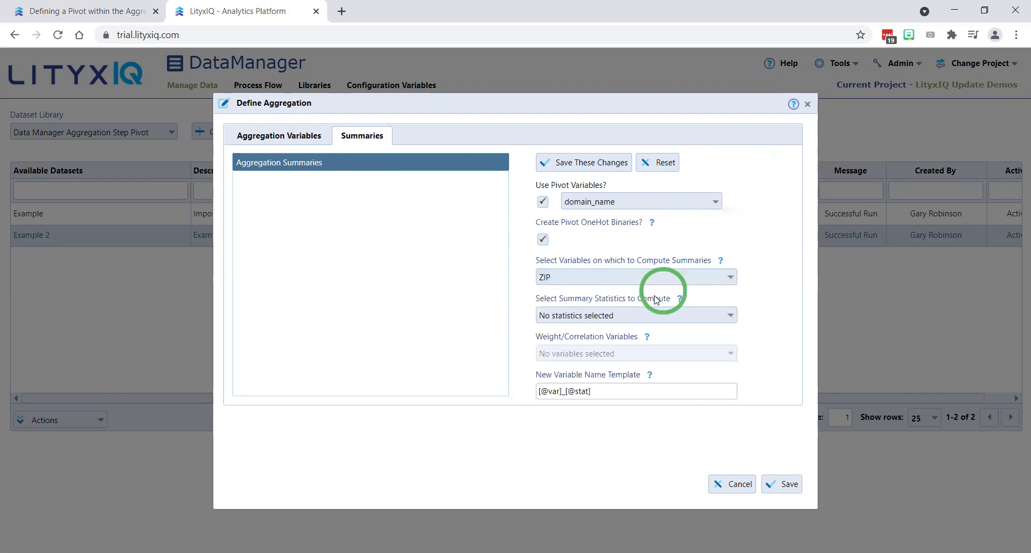
{"action": "left_click", "coordinate": [658, 316]}
{"action": "scroll", "coordinate": [647, 360], "scroll_direction": "down", "scroll_amount": 3}
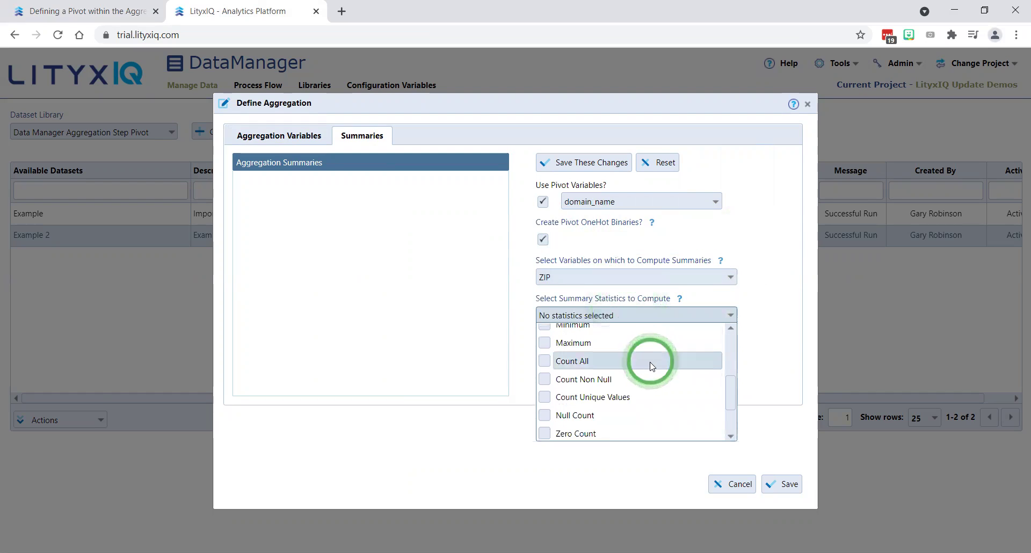
{"action": "left_click", "coordinate": [544, 397]}
{"action": "left_click", "coordinate": [756, 241]}
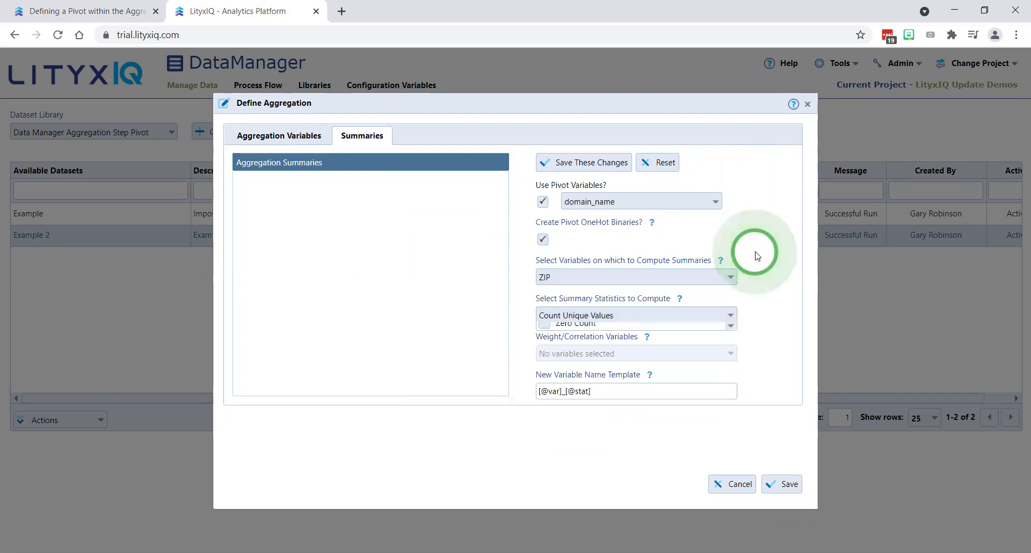
{"action": "left_click", "coordinate": [591, 163]}
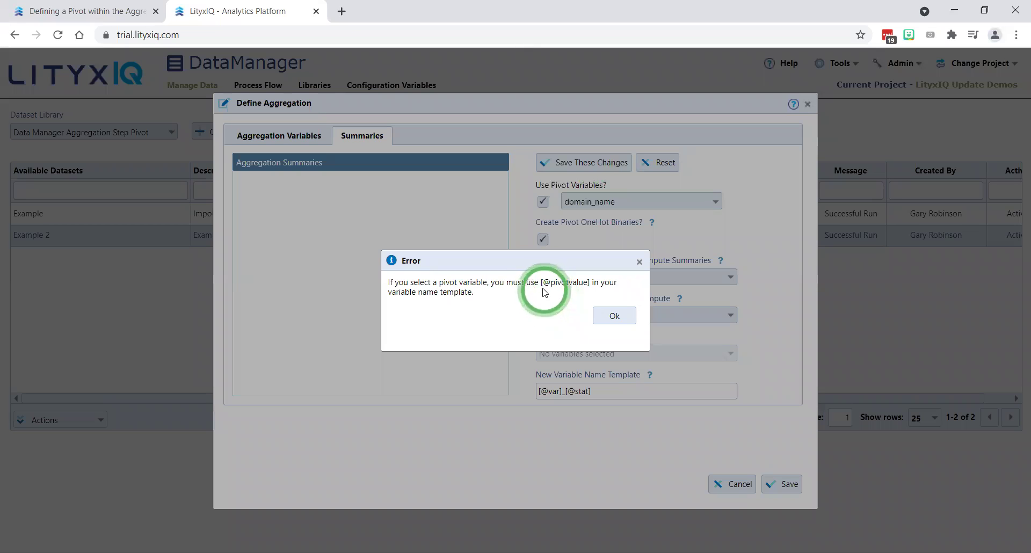
{"action": "left_click_drag", "start_coordinate": [540, 282], "coordinate": [587, 283]}
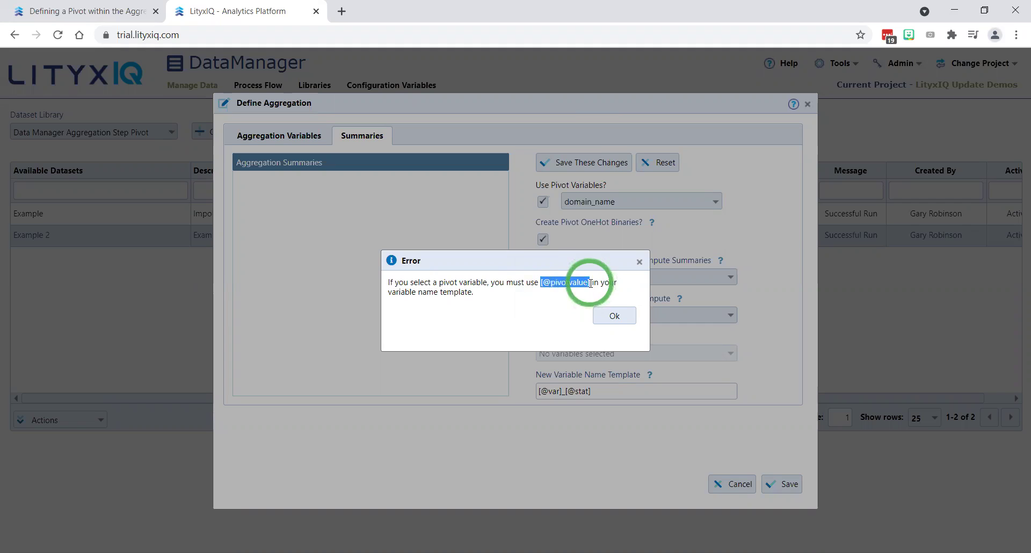
{"action": "right_click", "coordinate": [554, 280]}
{"action": "left_click", "coordinate": [596, 290]}
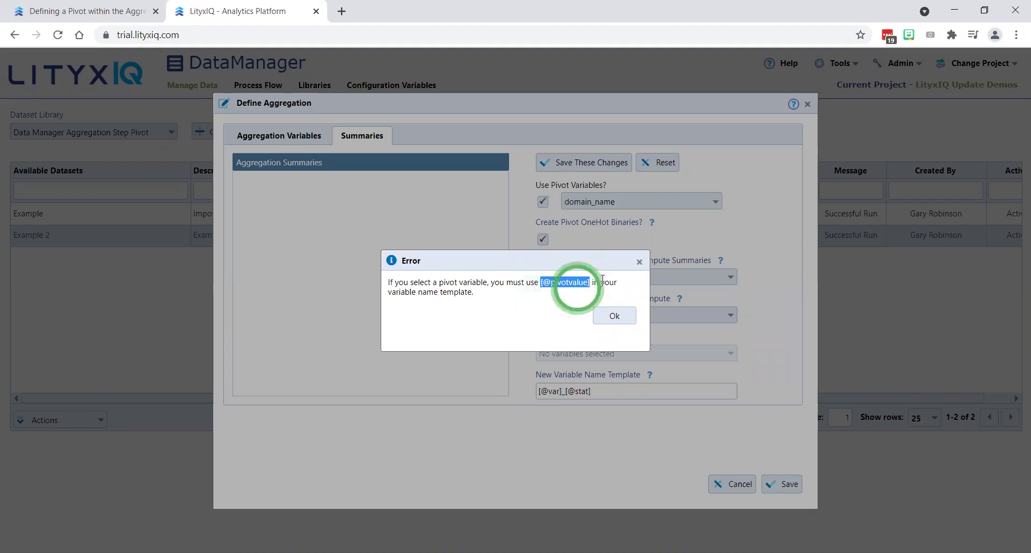
{"action": "left_click", "coordinate": [612, 316]}
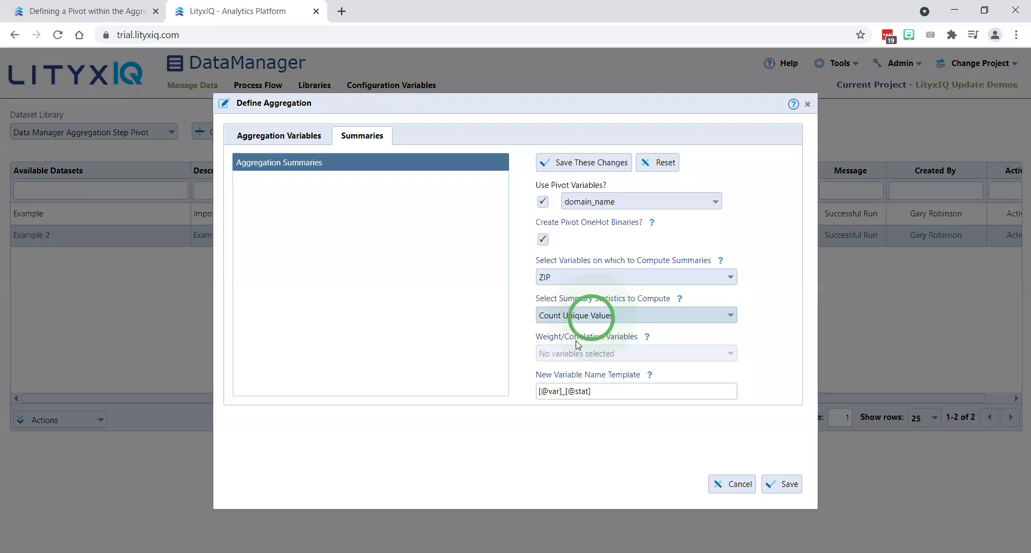
{"action": "left_click", "coordinate": [539, 402]}
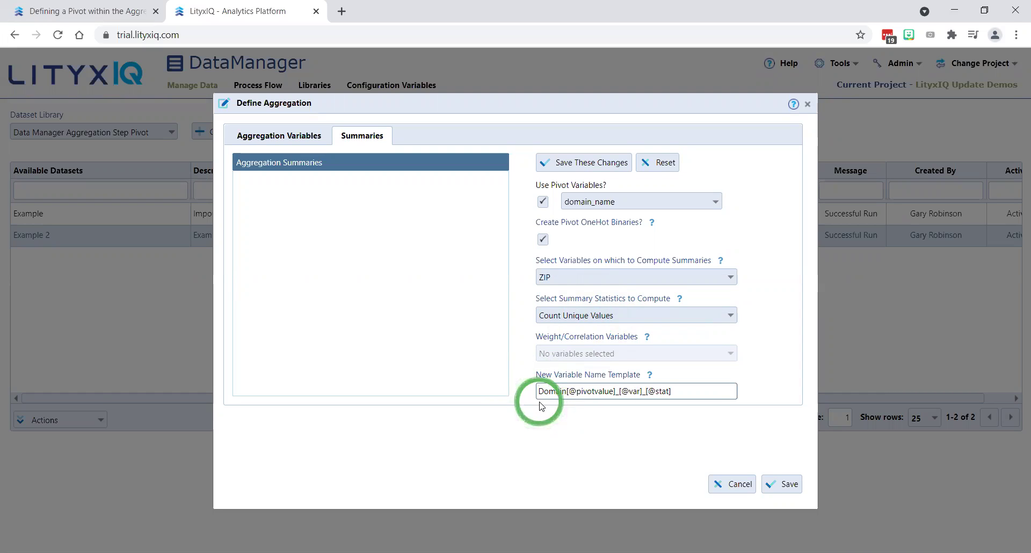
{"action": "left_click", "coordinate": [588, 165]}
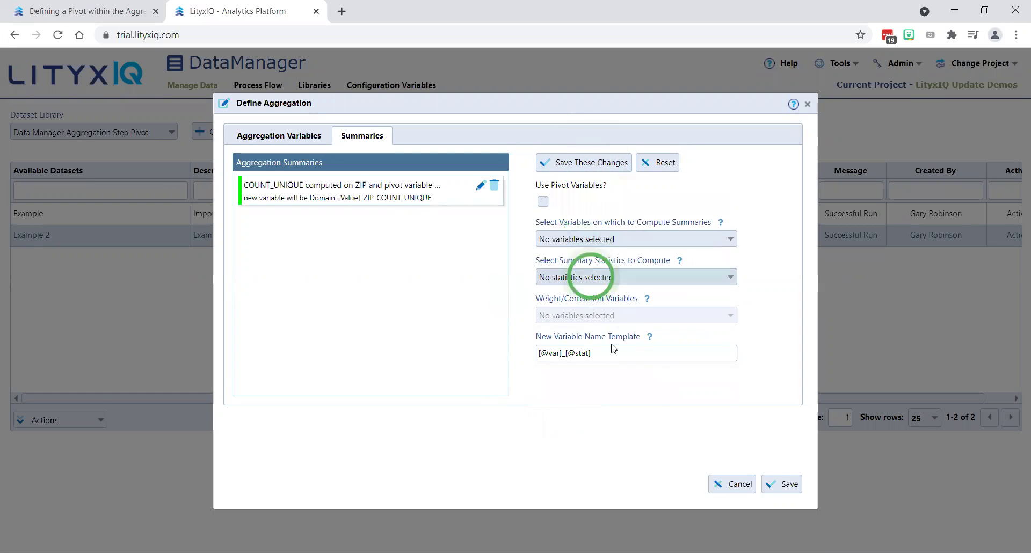
{"action": "left_click", "coordinate": [789, 483]}
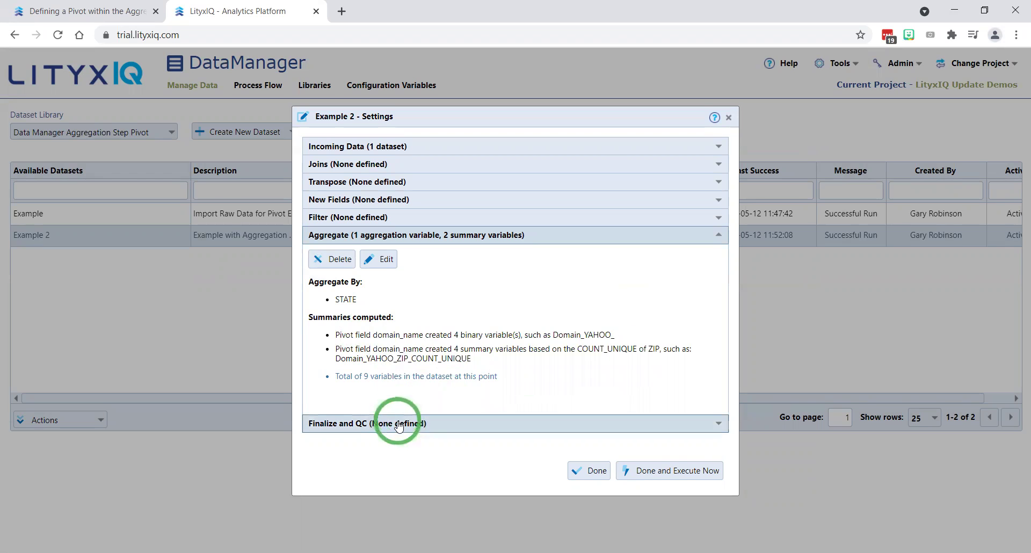
- Review the output fields in the Finalize step, save it with all fields kept, and finish the Example 2 settings without executing
{"action": "left_click", "coordinate": [376, 424]}
{"action": "left_click", "coordinate": [376, 279]}
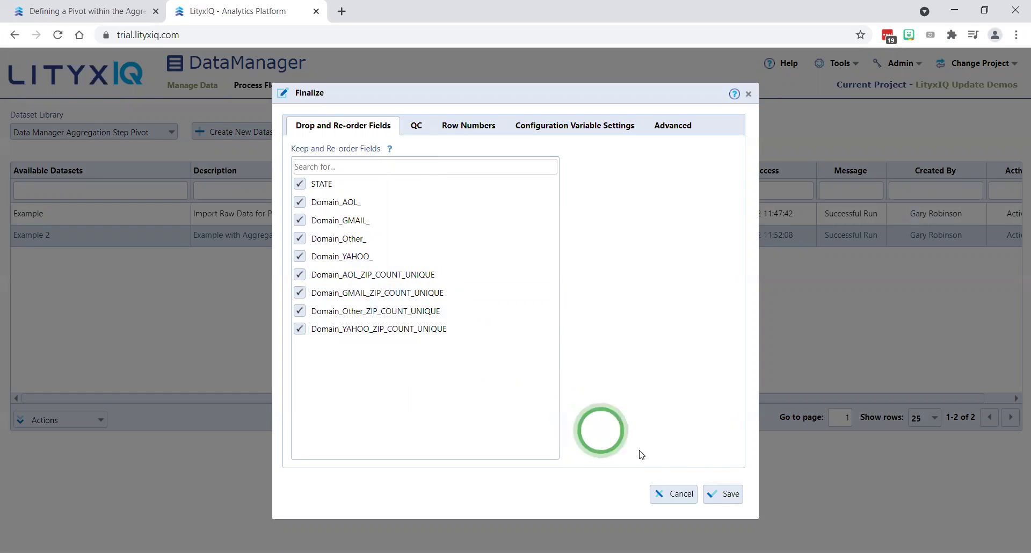
{"action": "left_click", "coordinate": [720, 498]}
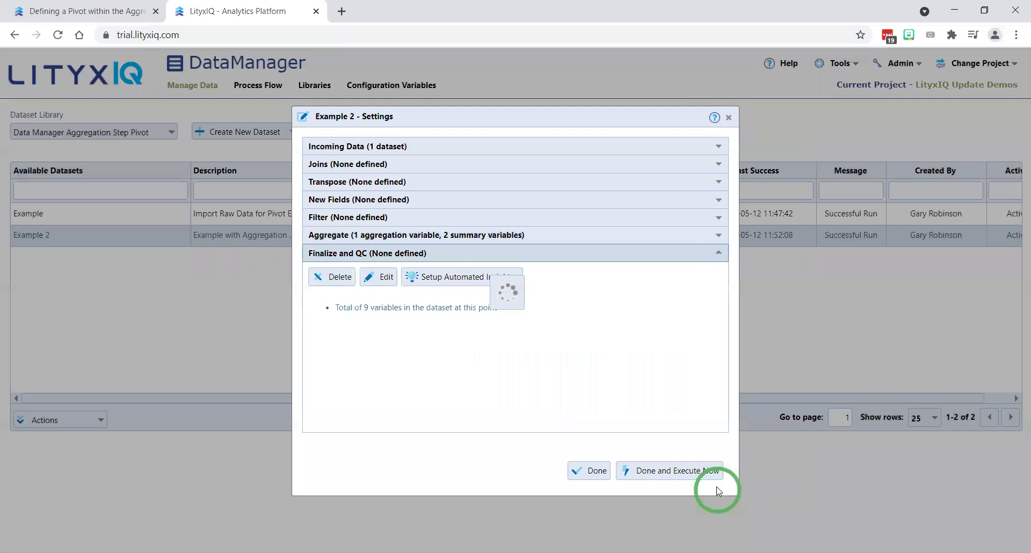
{"action": "left_click", "coordinate": [591, 474]}
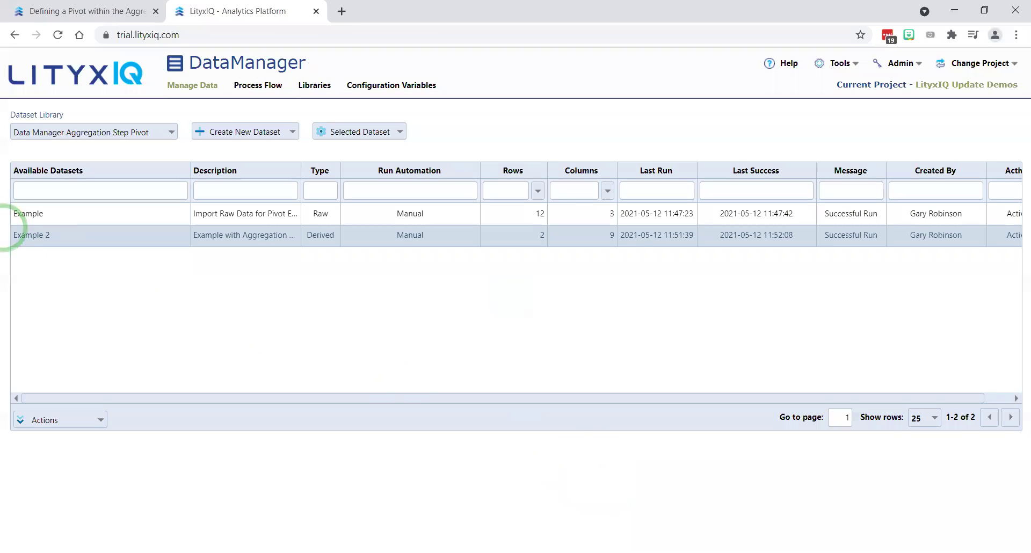